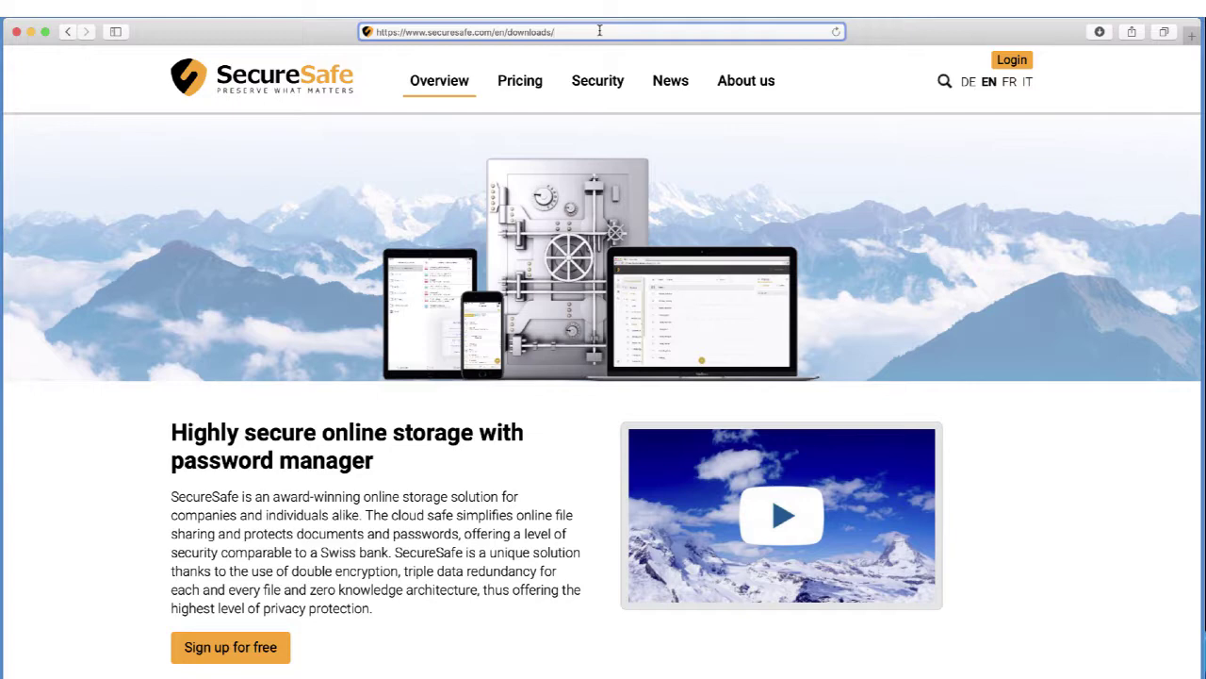
Step: Load the SecureSafe Downloads page offering the PC and macOS desktop app
{"action": "key", "text": "Return"}
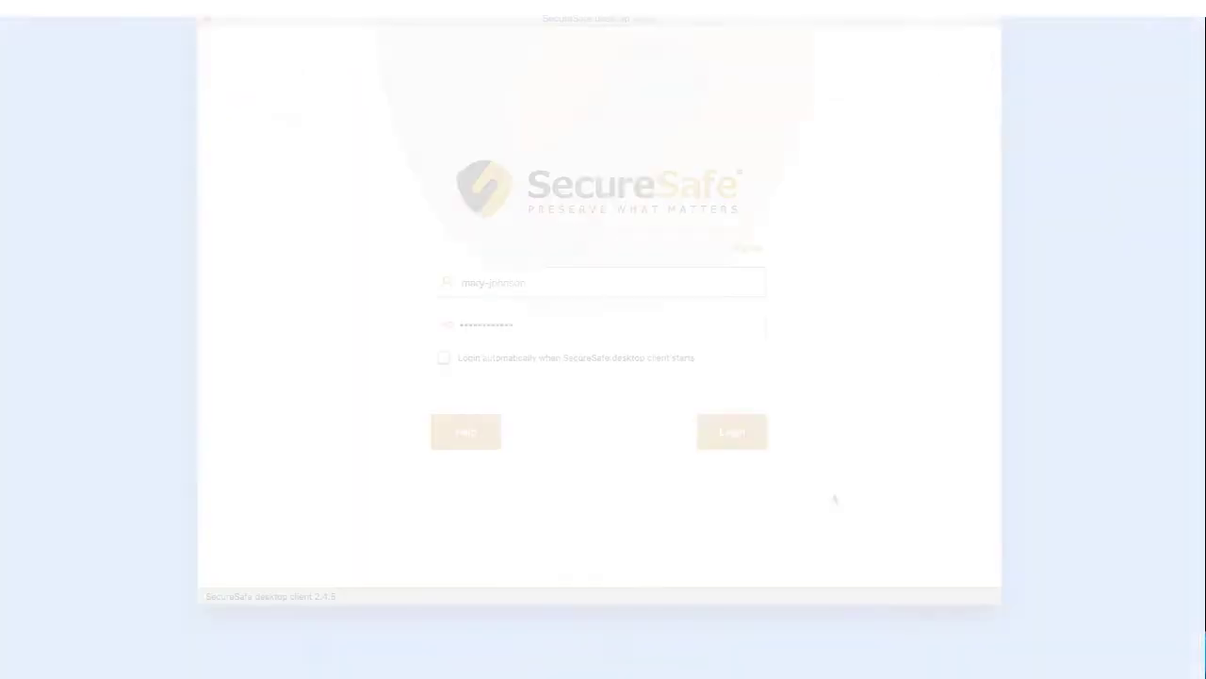
Step: Log in to SecureSafe and unlock the Password Safe with the account password
{"action": "left_click", "coordinate": [754, 446]}
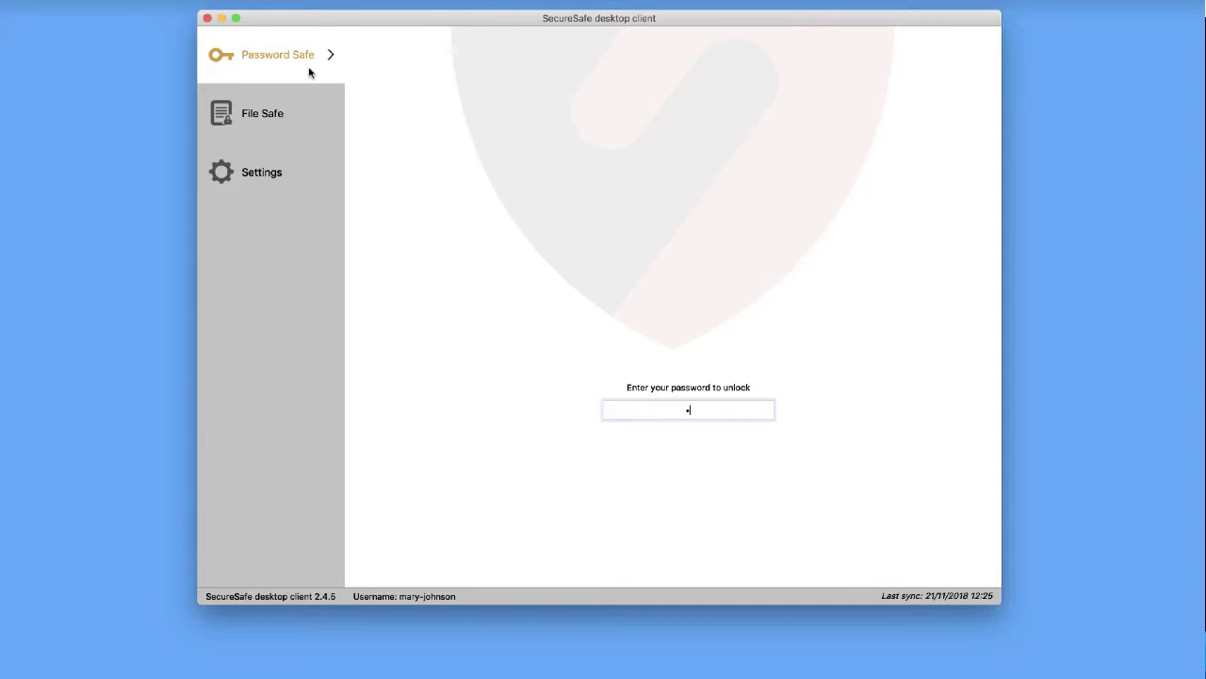
{"action": "type", "text": "•••••••••••"}
{"action": "key", "text": "Return"}
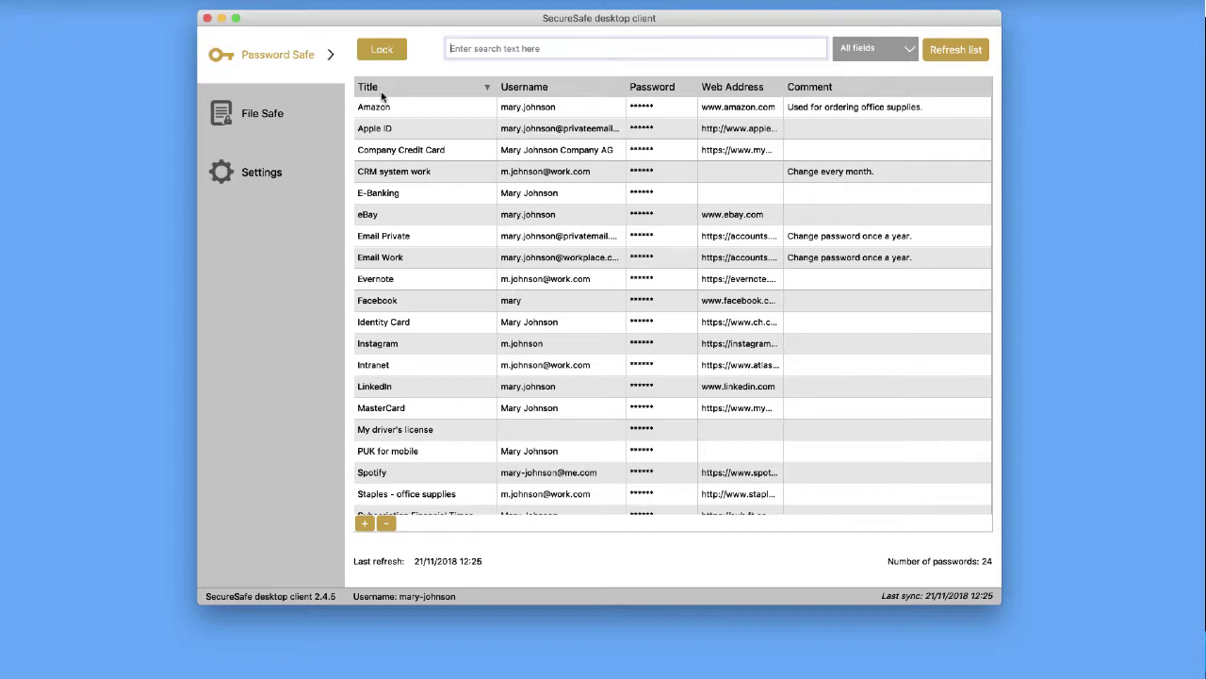
{"action": "mouse_move", "coordinate": [437, 105]}
{"action": "mouse_move", "coordinate": [552, 106]}
Step: Start a new password entry titled 'Paypal' and fill in the account's username
{"action": "left_click", "coordinate": [364, 523]}
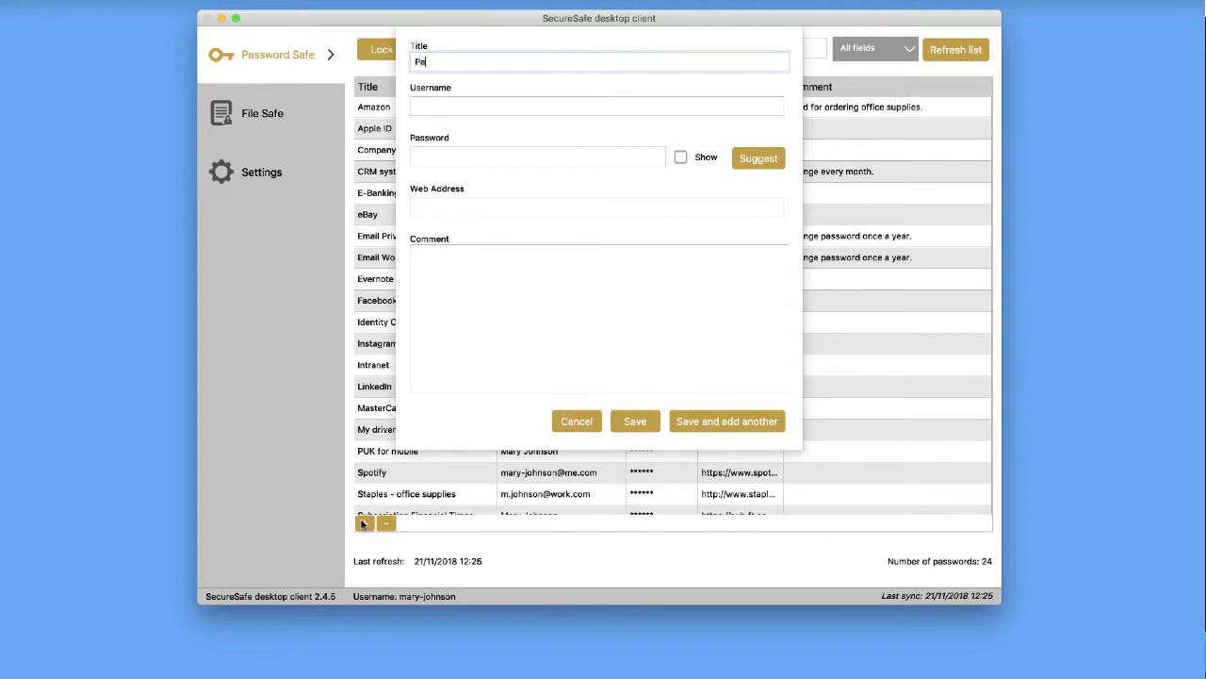
{"action": "type", "text": "Paypal"}
{"action": "key", "text": "Tab"}
{"action": "type", "text": "Ma"}
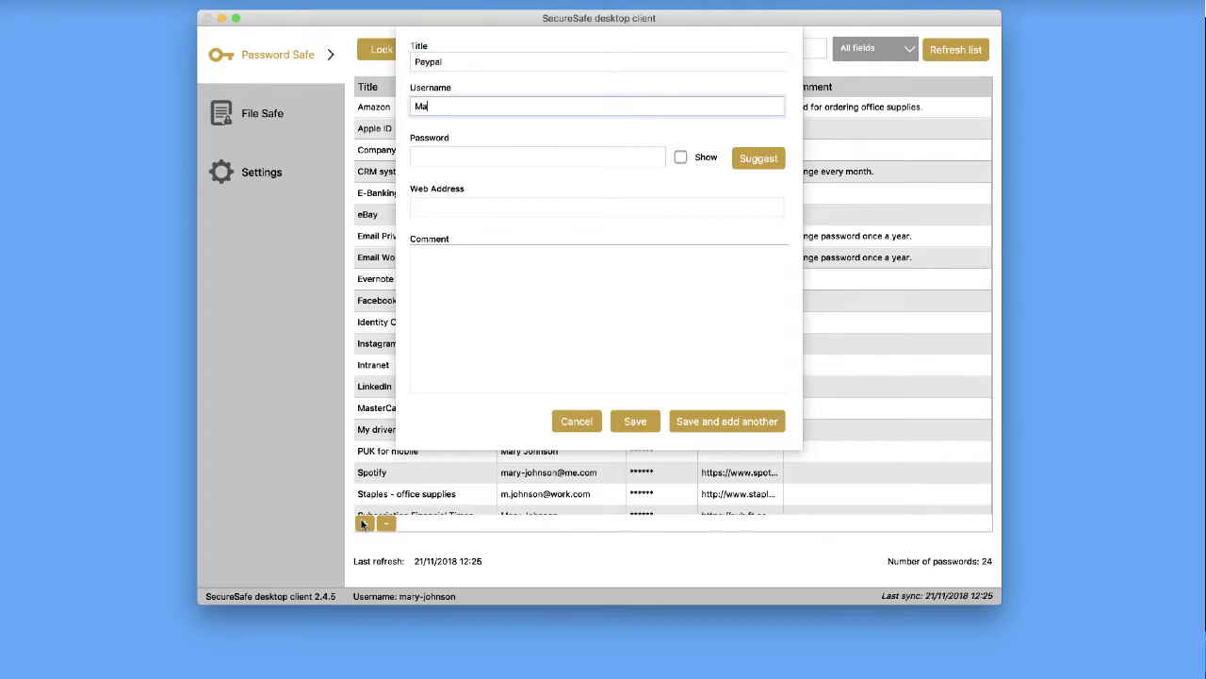
{"action": "type", "text": "ry"}
{"action": "key", "text": "Tab"}
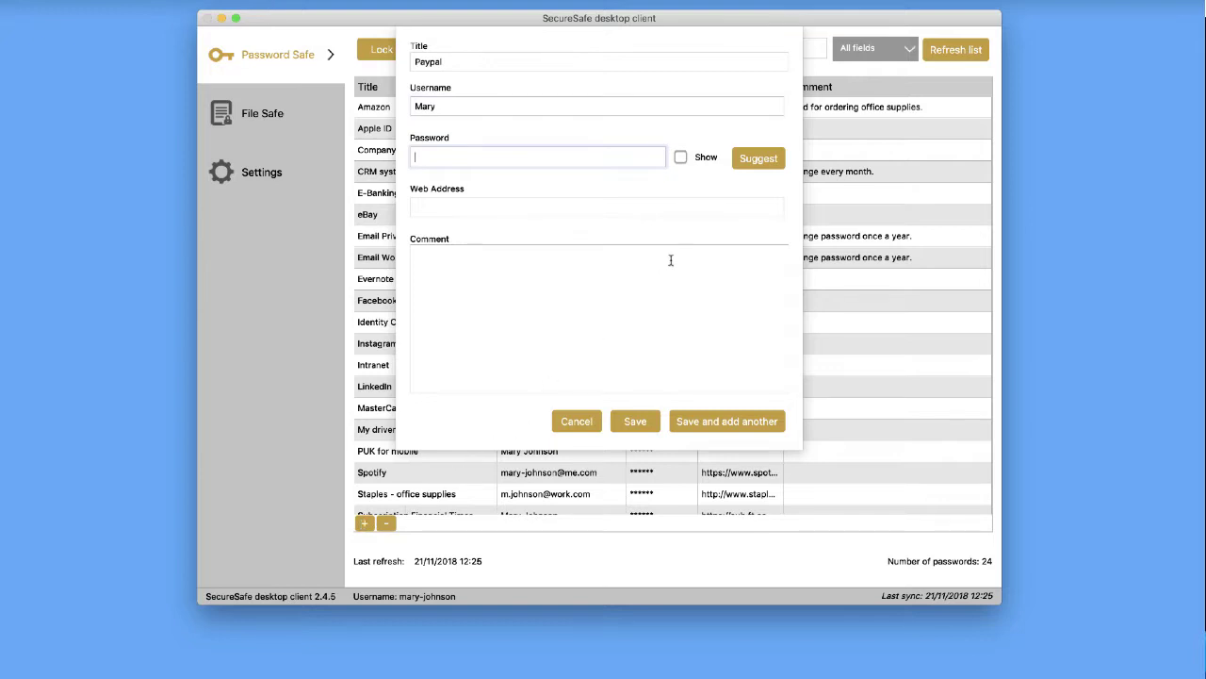
Step: Generate a random 12-character password with numbers and special characters, then save the entry
{"action": "left_click", "coordinate": [742, 163]}
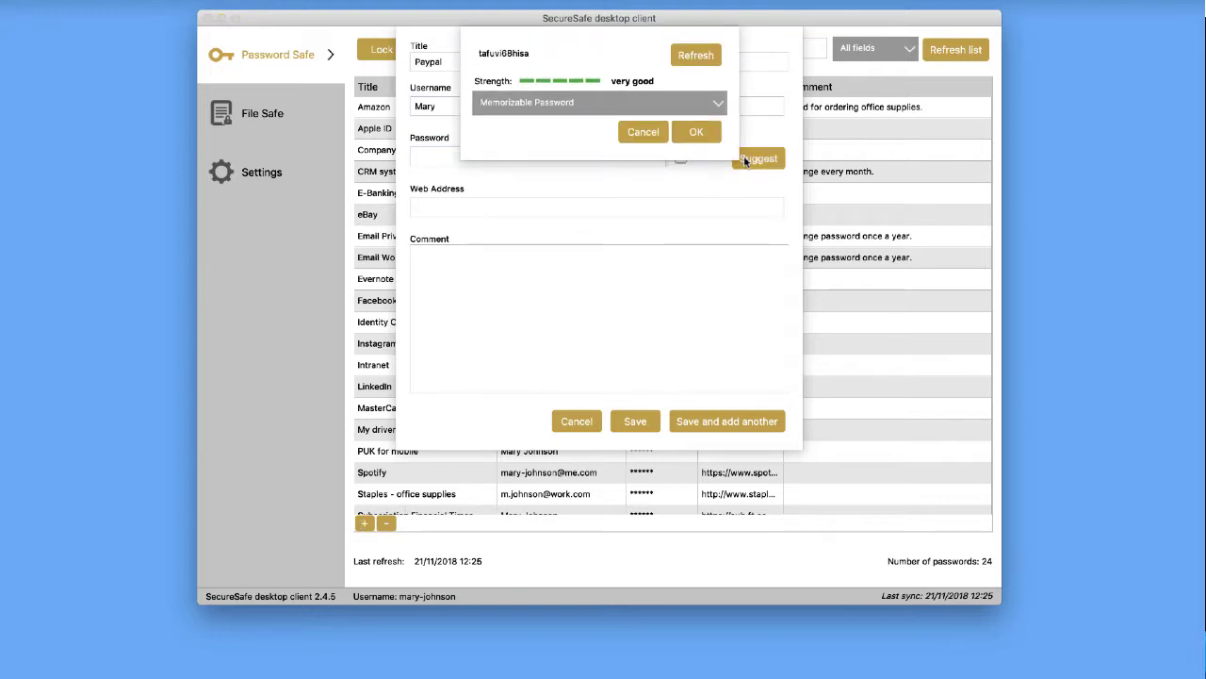
{"action": "left_click", "coordinate": [719, 104]}
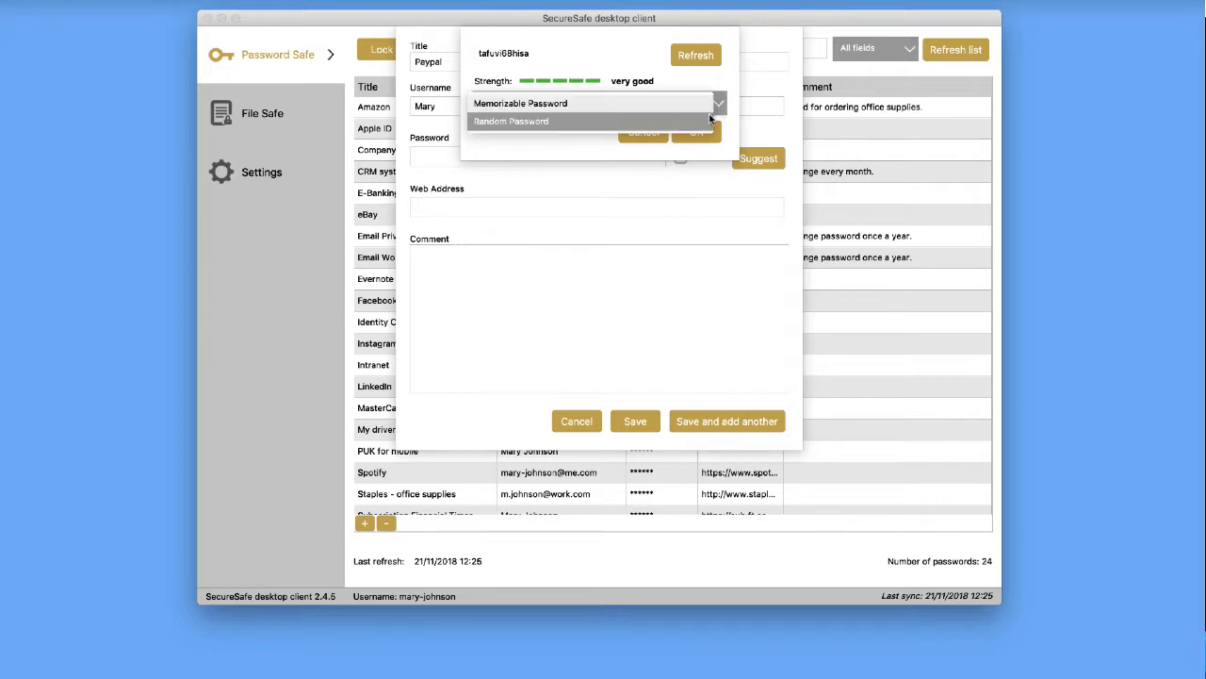
{"action": "left_click", "coordinate": [697, 122]}
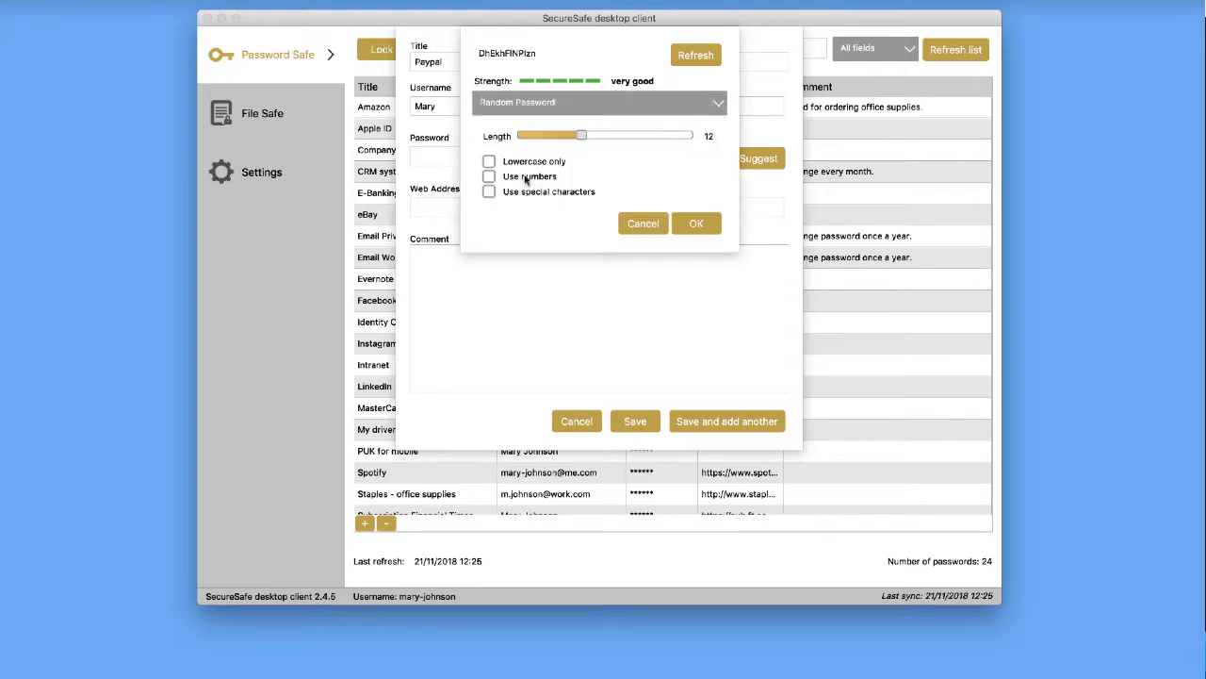
{"action": "left_click", "coordinate": [491, 177]}
{"action": "left_click", "coordinate": [490, 191]}
{"action": "left_click", "coordinate": [686, 224]}
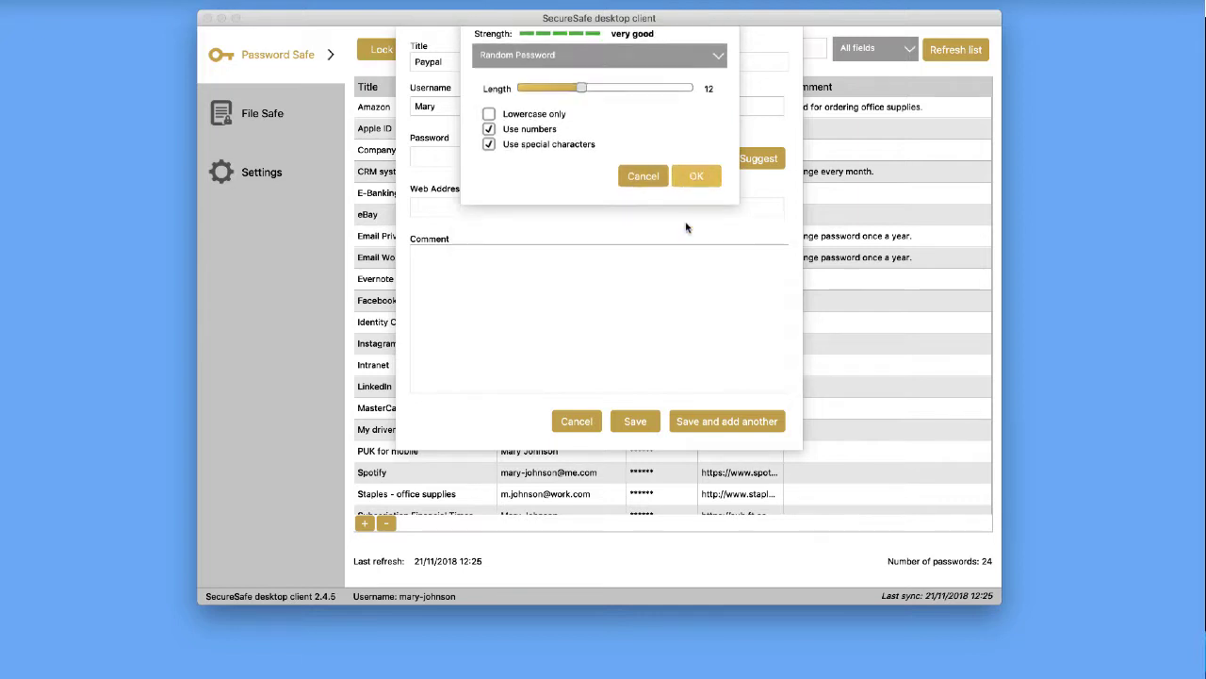
{"action": "left_click", "coordinate": [638, 421]}
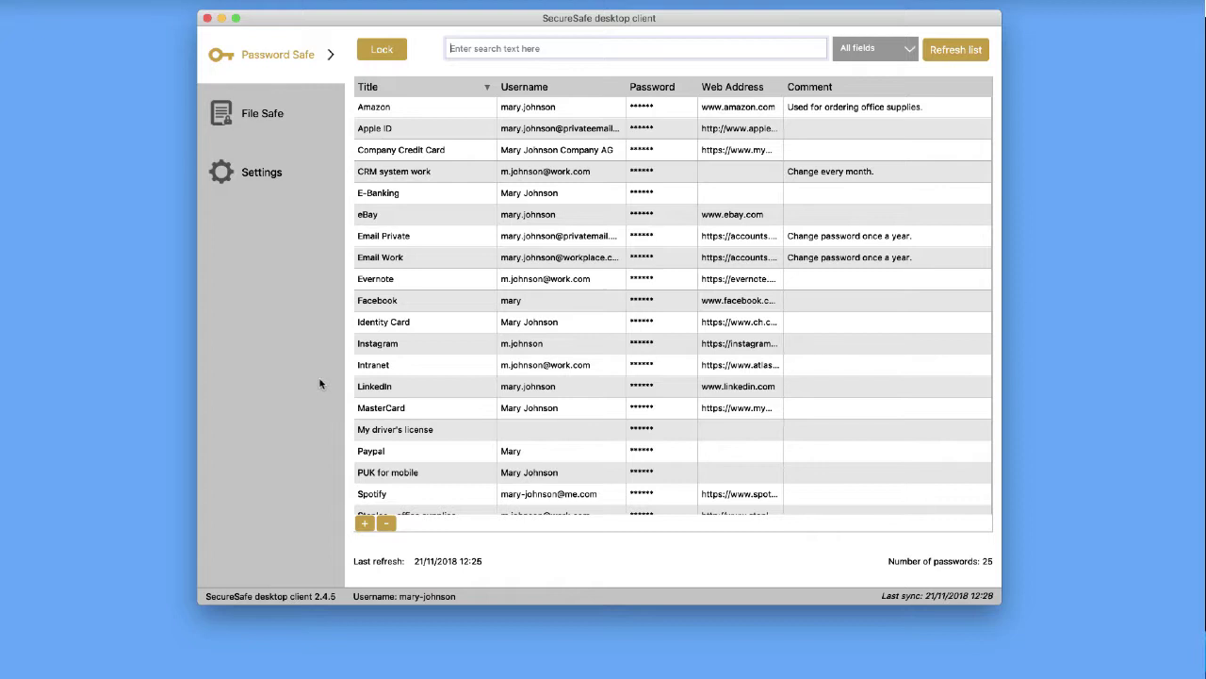
Step: Begin adding the Project IncCorp space as a new synchronized File Safe folder
{"action": "left_click", "coordinate": [306, 115]}
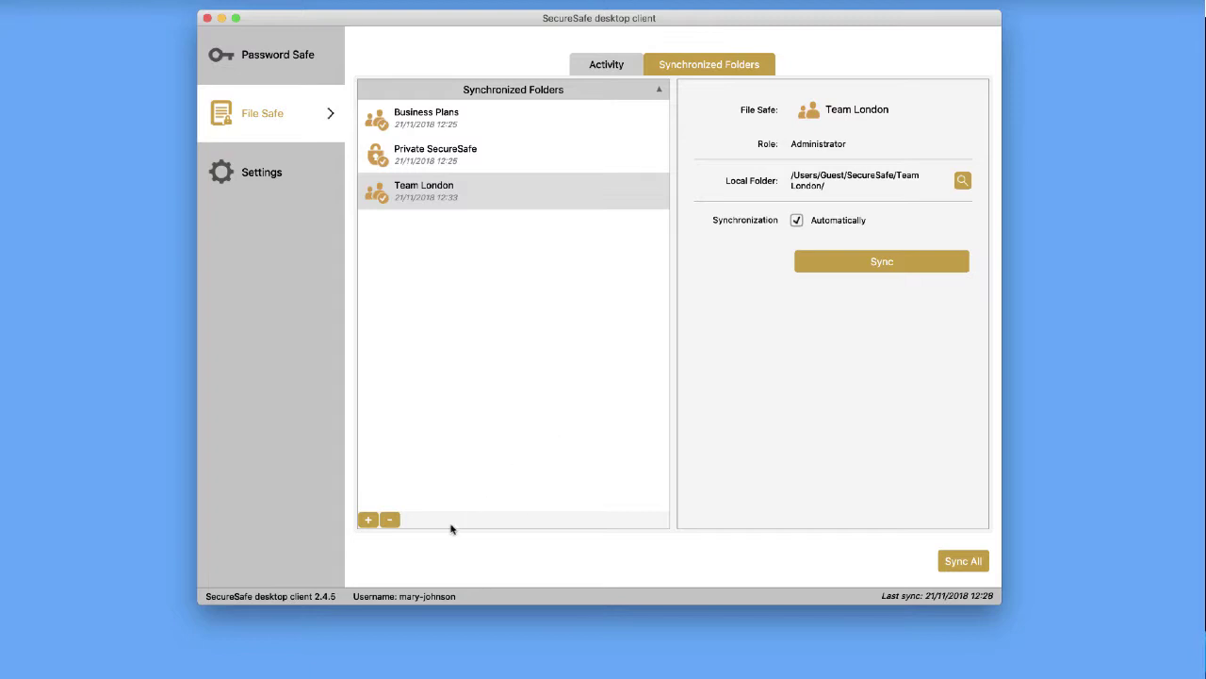
{"action": "left_click", "coordinate": [368, 520]}
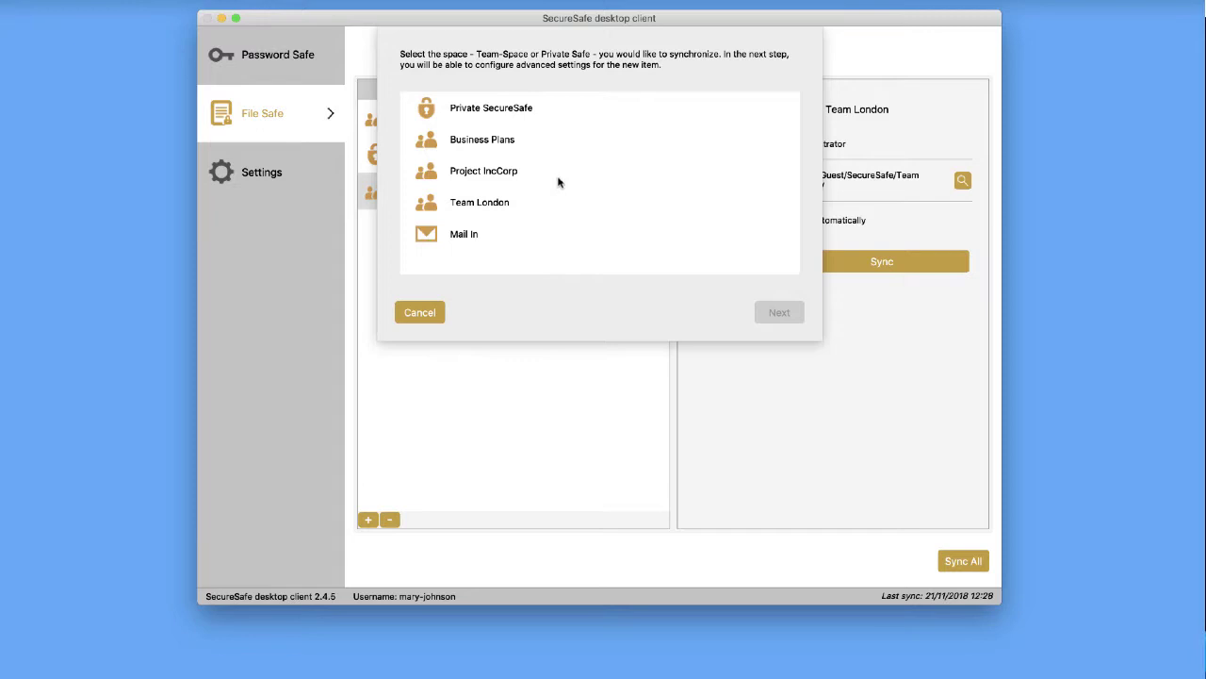
{"action": "left_click", "coordinate": [558, 179]}
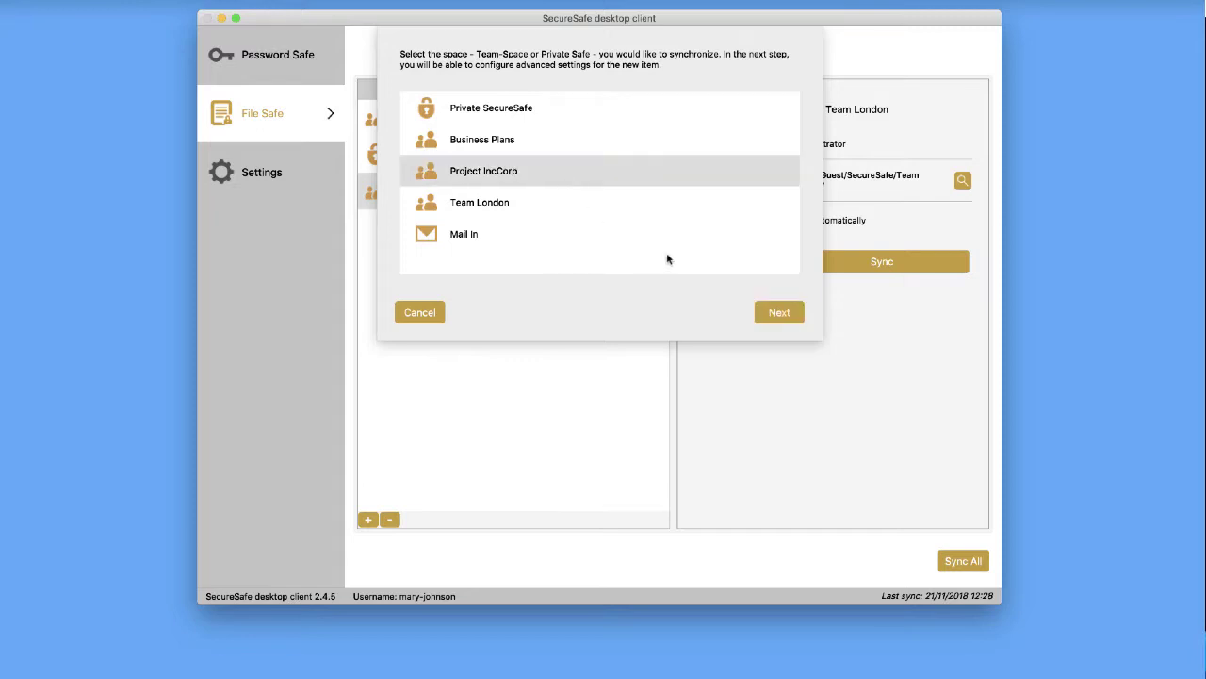
{"action": "left_click", "coordinate": [775, 311]}
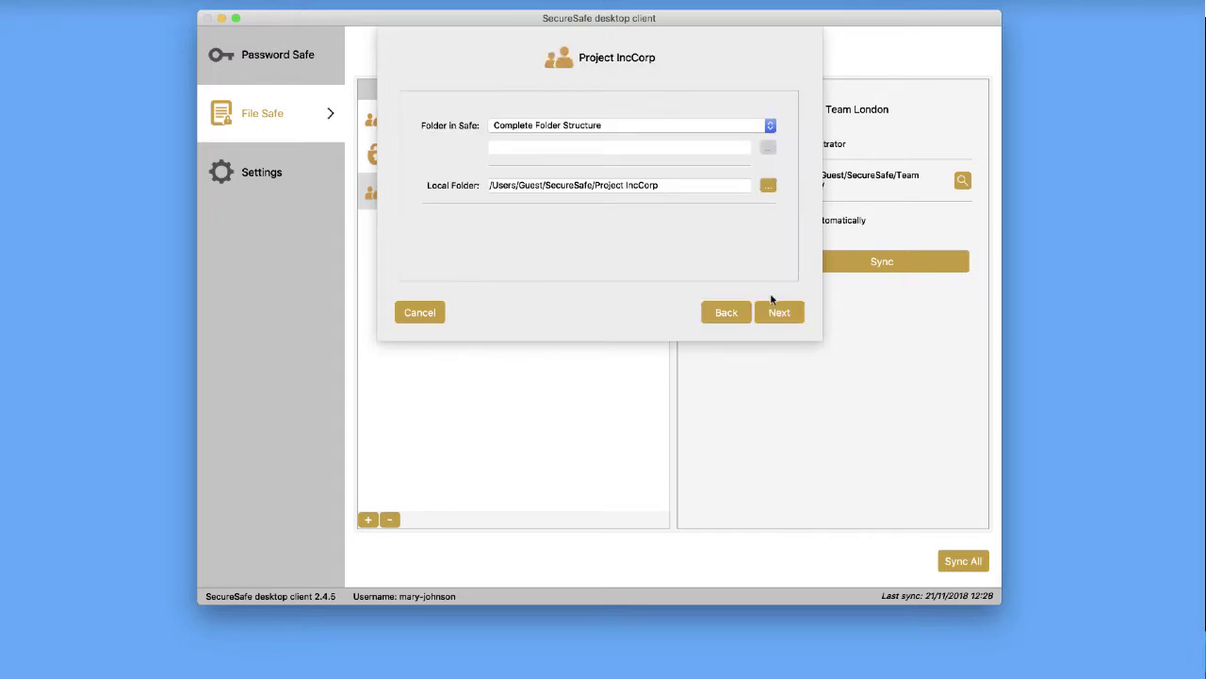
Step: Sync its complete folder structure, save the setup, and create the missing local folder
{"action": "left_click", "coordinate": [769, 132]}
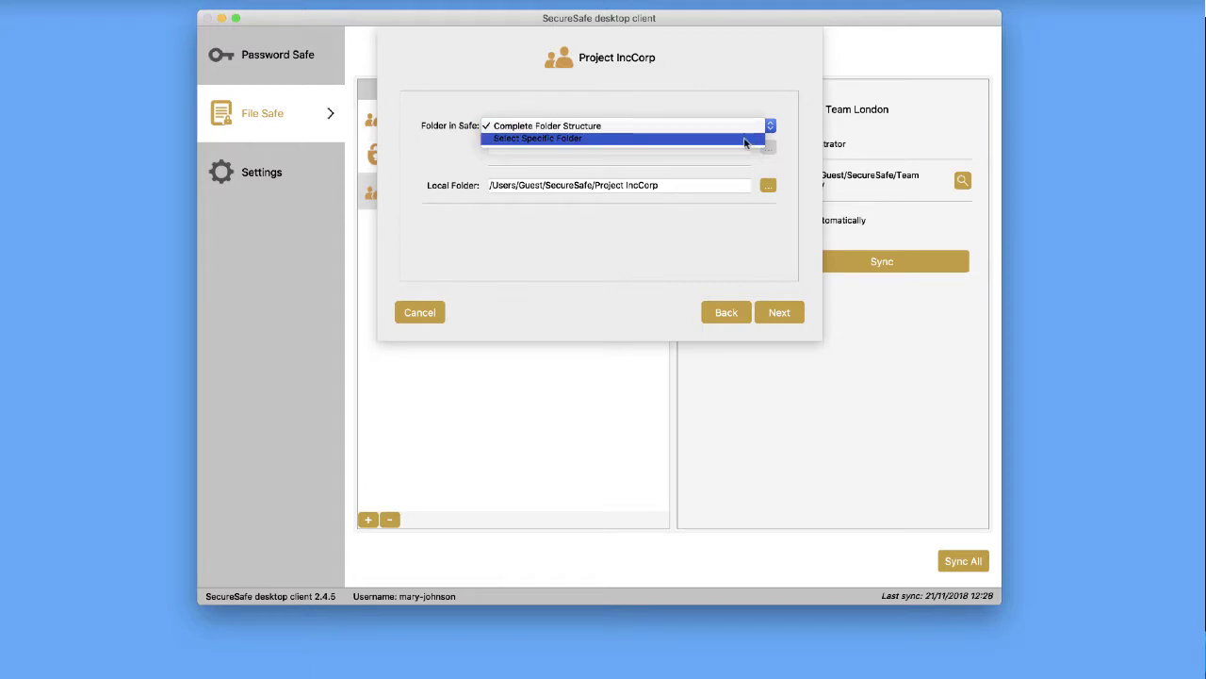
{"action": "left_click", "coordinate": [745, 127]}
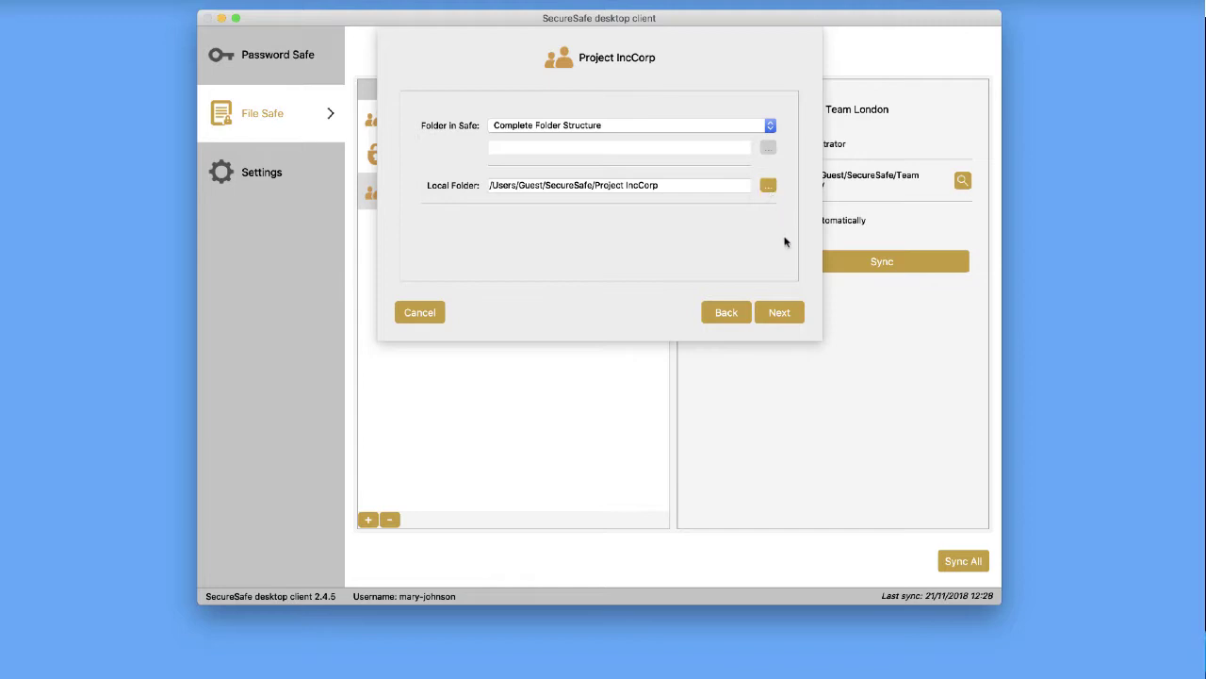
{"action": "left_click", "coordinate": [781, 313]}
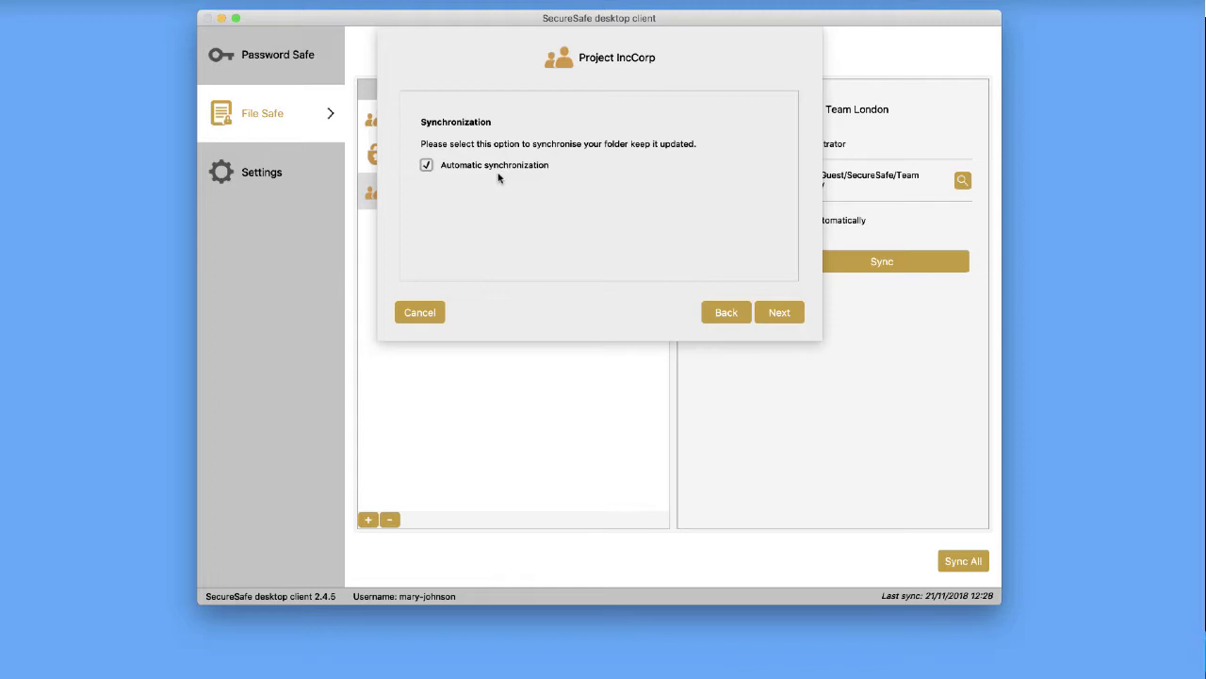
{"action": "left_click", "coordinate": [780, 312]}
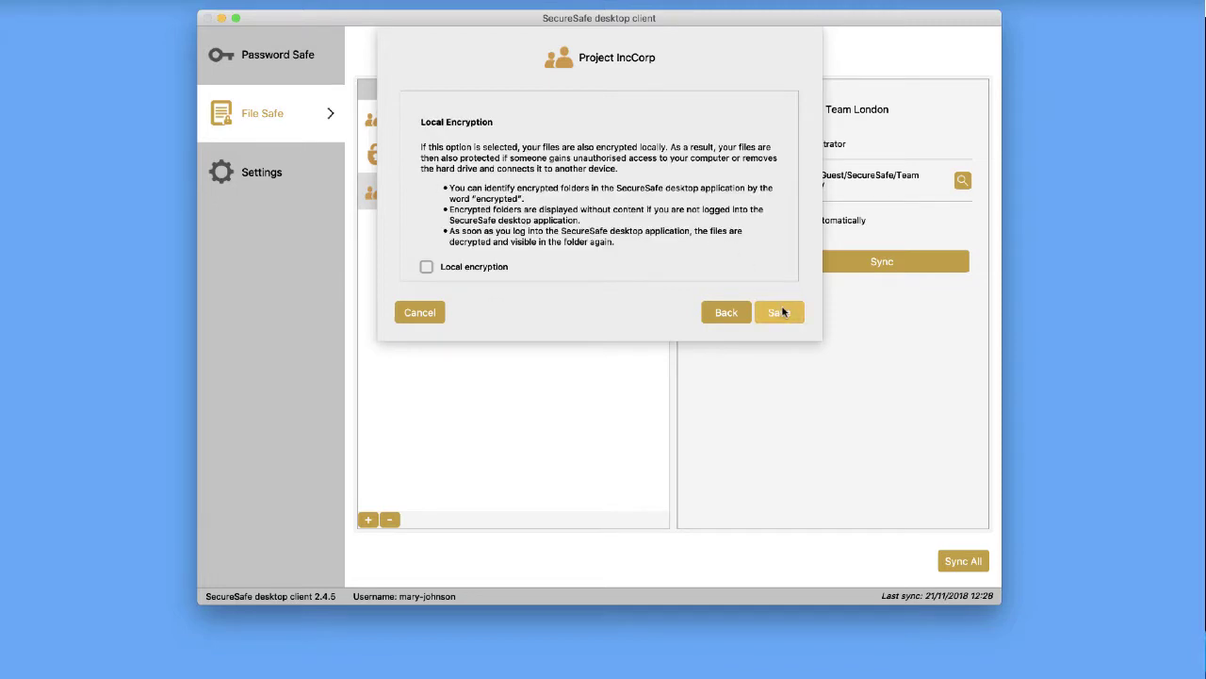
{"action": "left_click", "coordinate": [427, 268]}
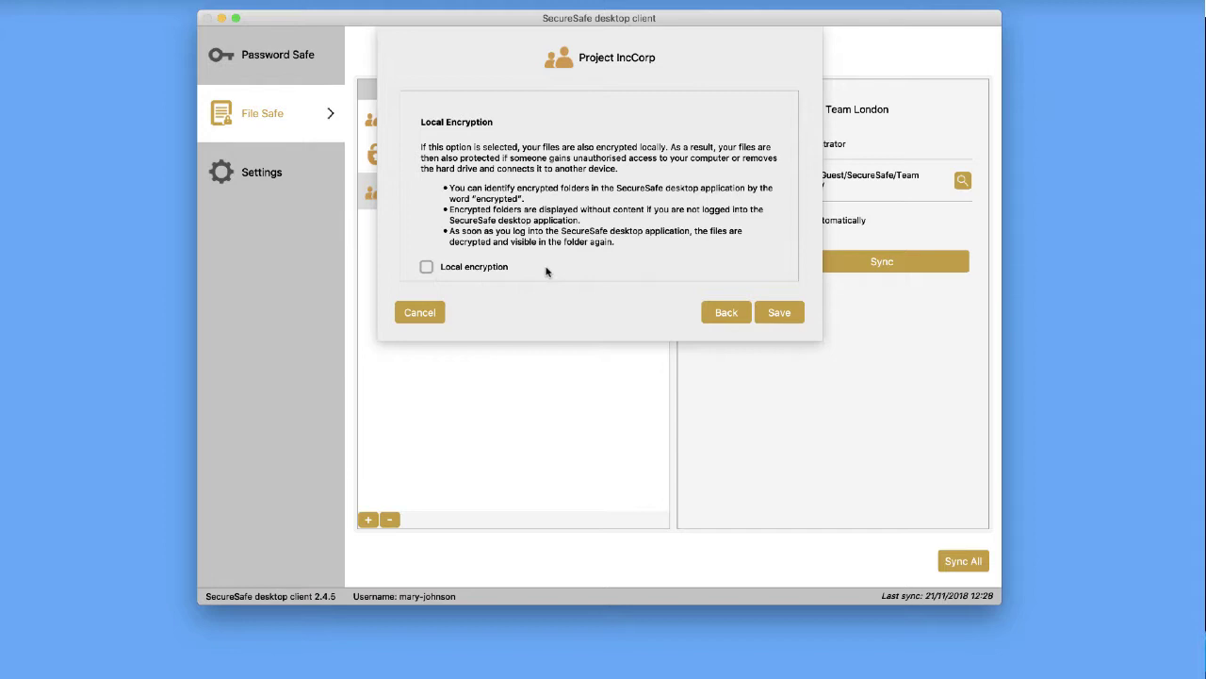
{"action": "left_click", "coordinate": [782, 313]}
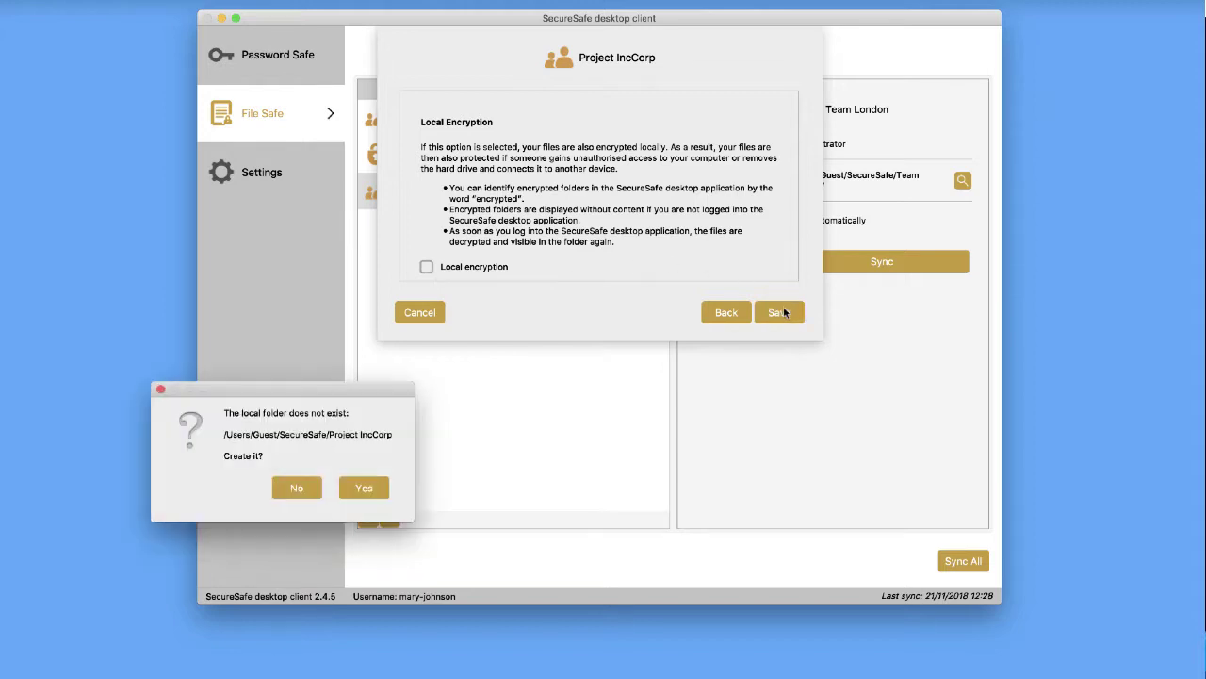
{"action": "left_click", "coordinate": [382, 490]}
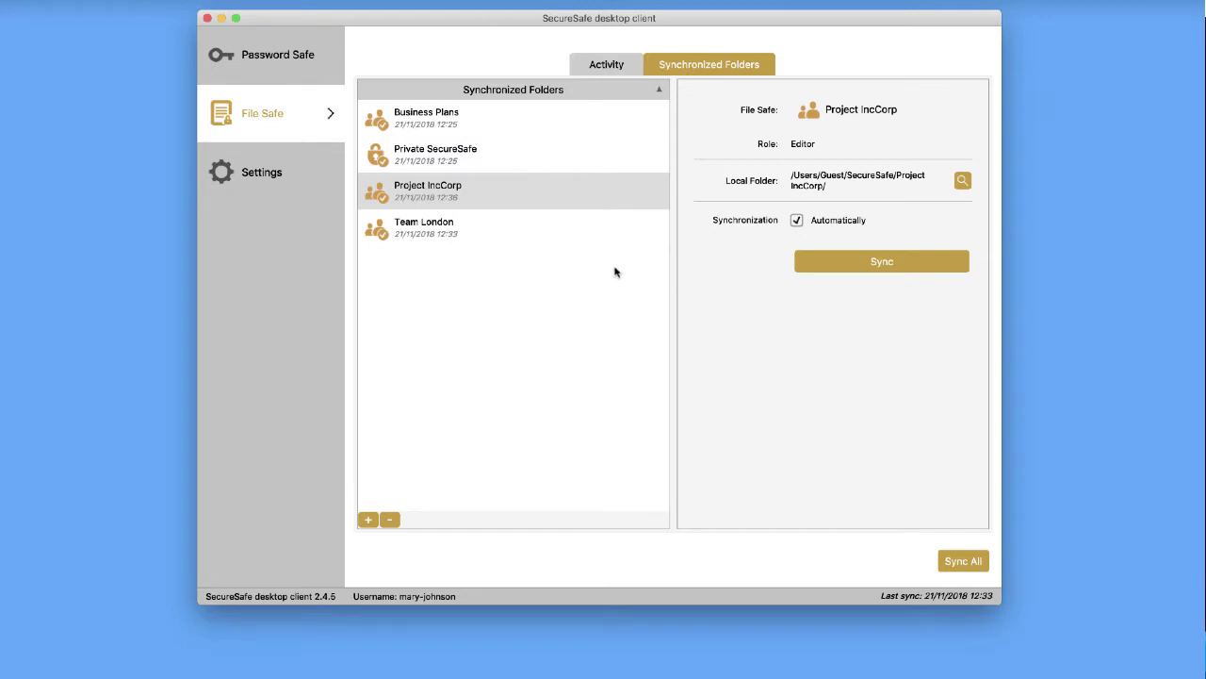
{"action": "double_click", "coordinate": [457, 191]}
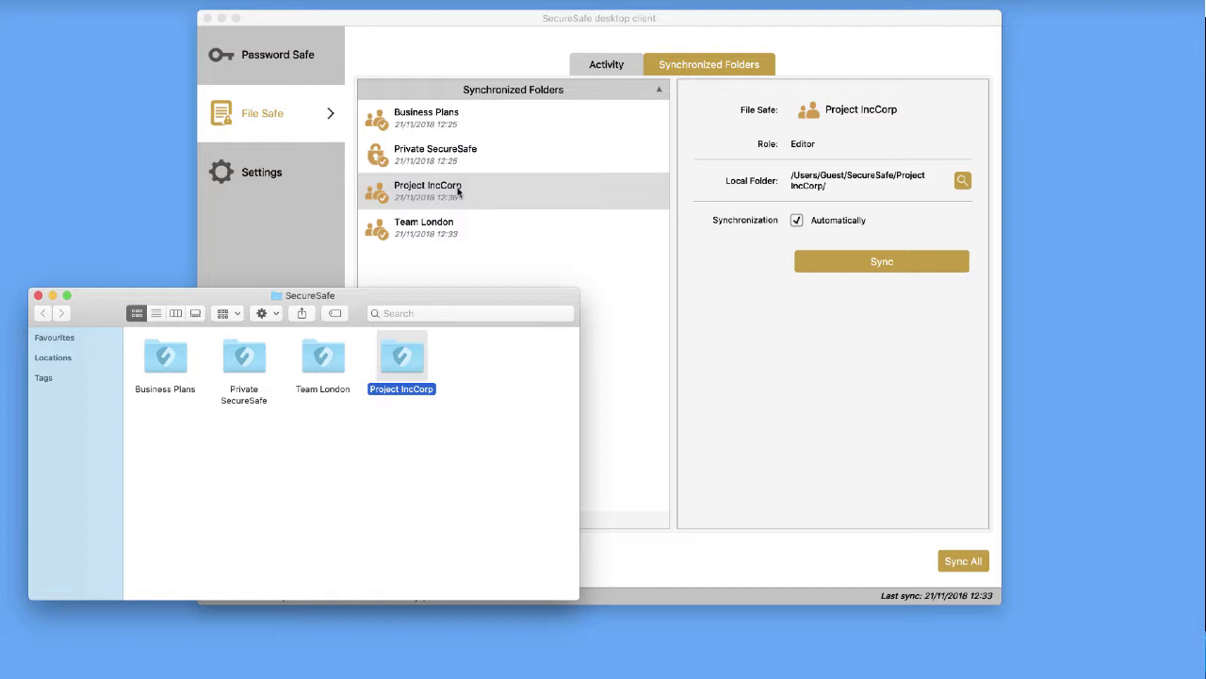
{"action": "double_click", "coordinate": [403, 358]}
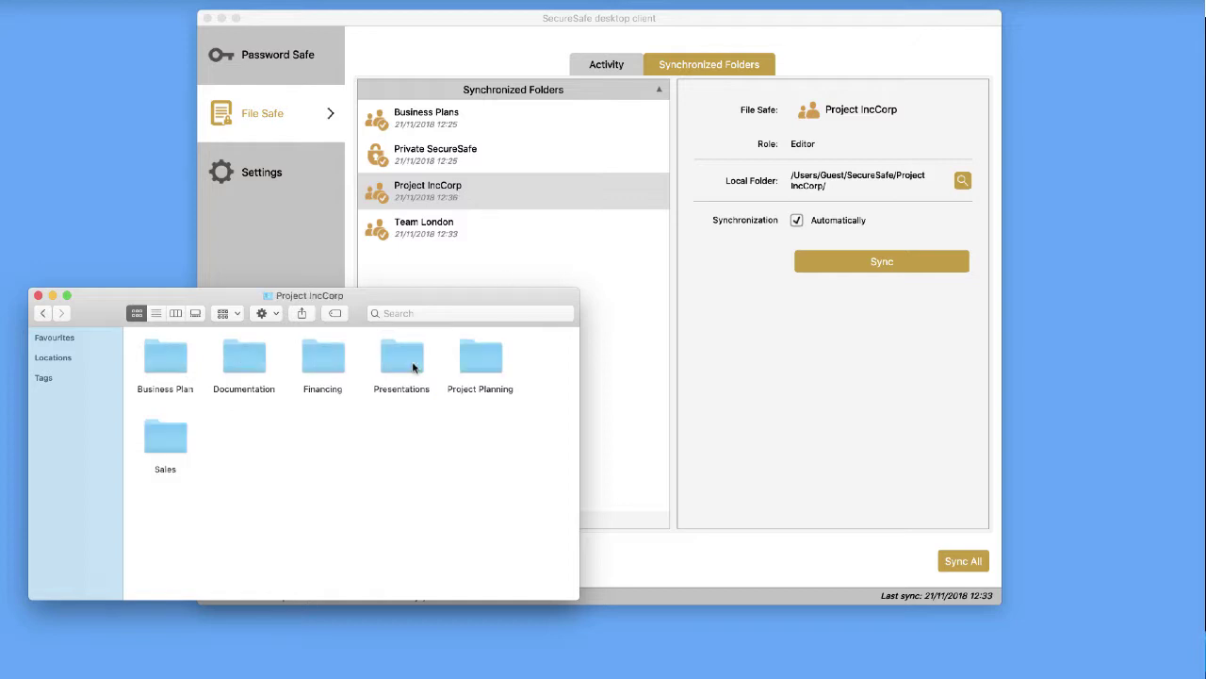
{"action": "double_click", "coordinate": [181, 375]}
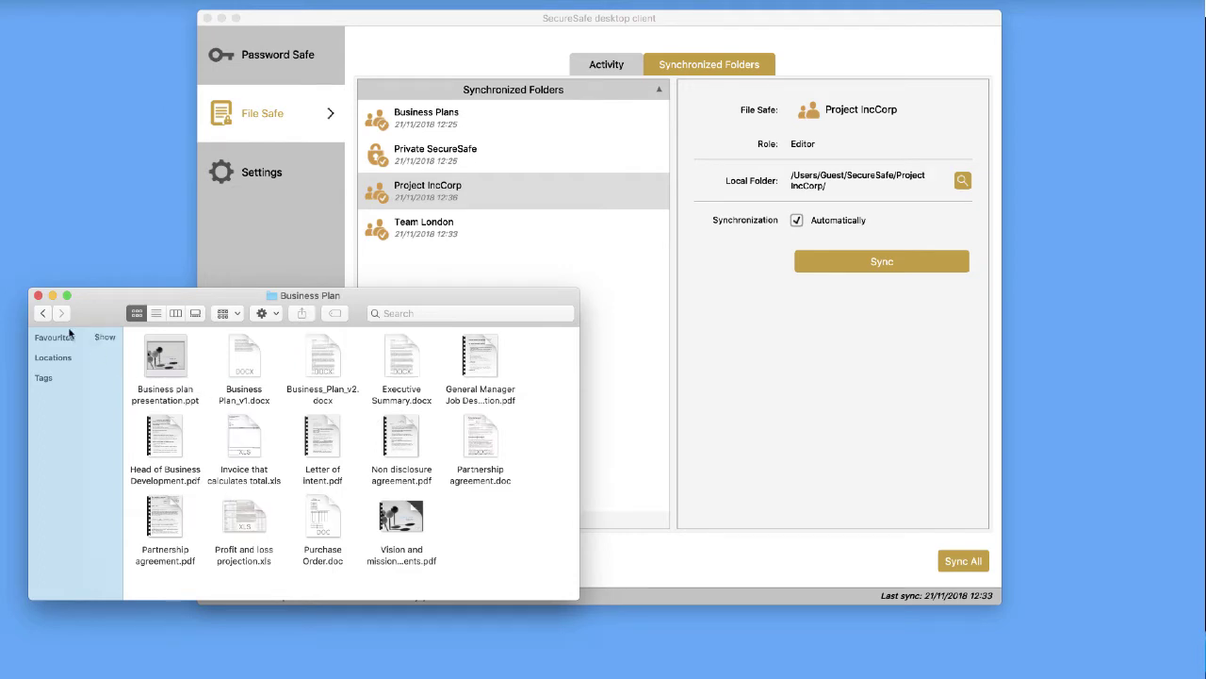
{"action": "left_click", "coordinate": [38, 295]}
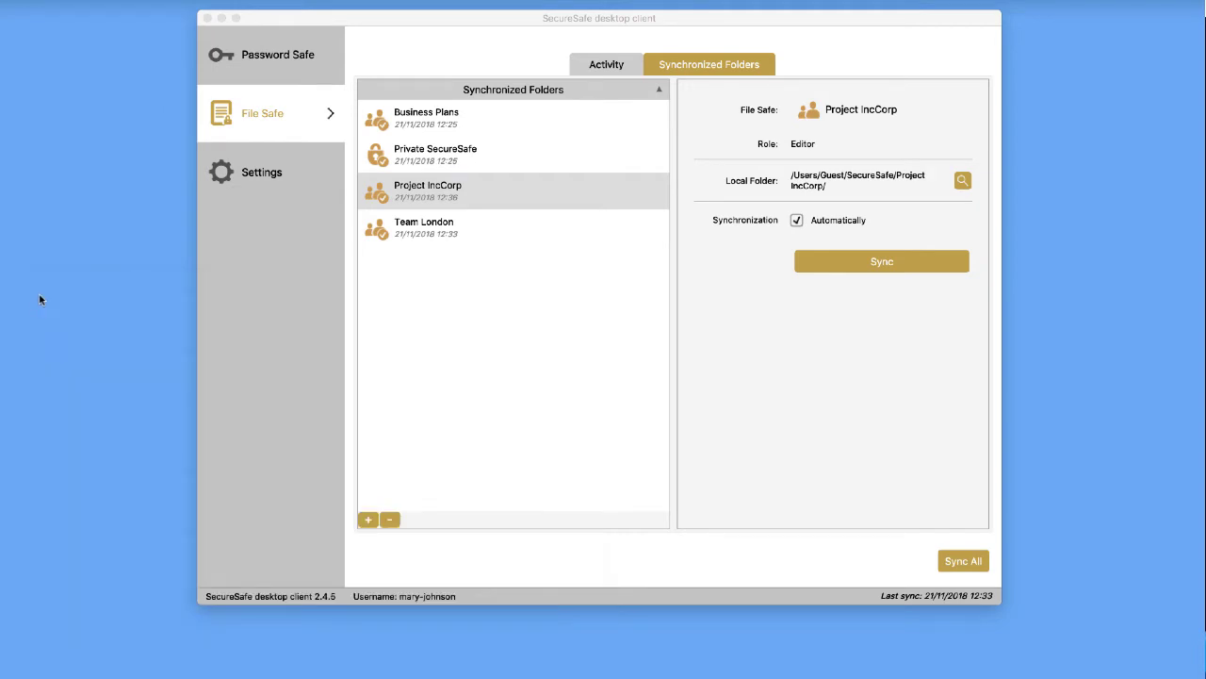
Step: Remove Team London from the synchronized folders
{"action": "left_click", "coordinate": [475, 225]}
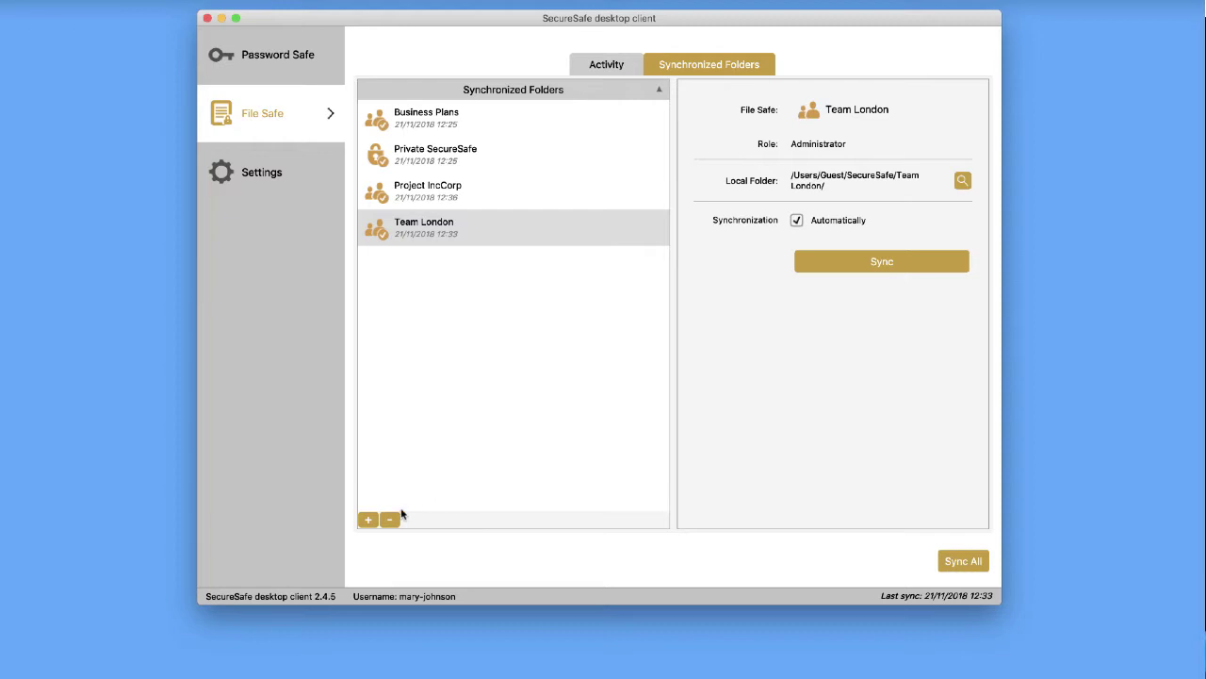
{"action": "left_click", "coordinate": [390, 518]}
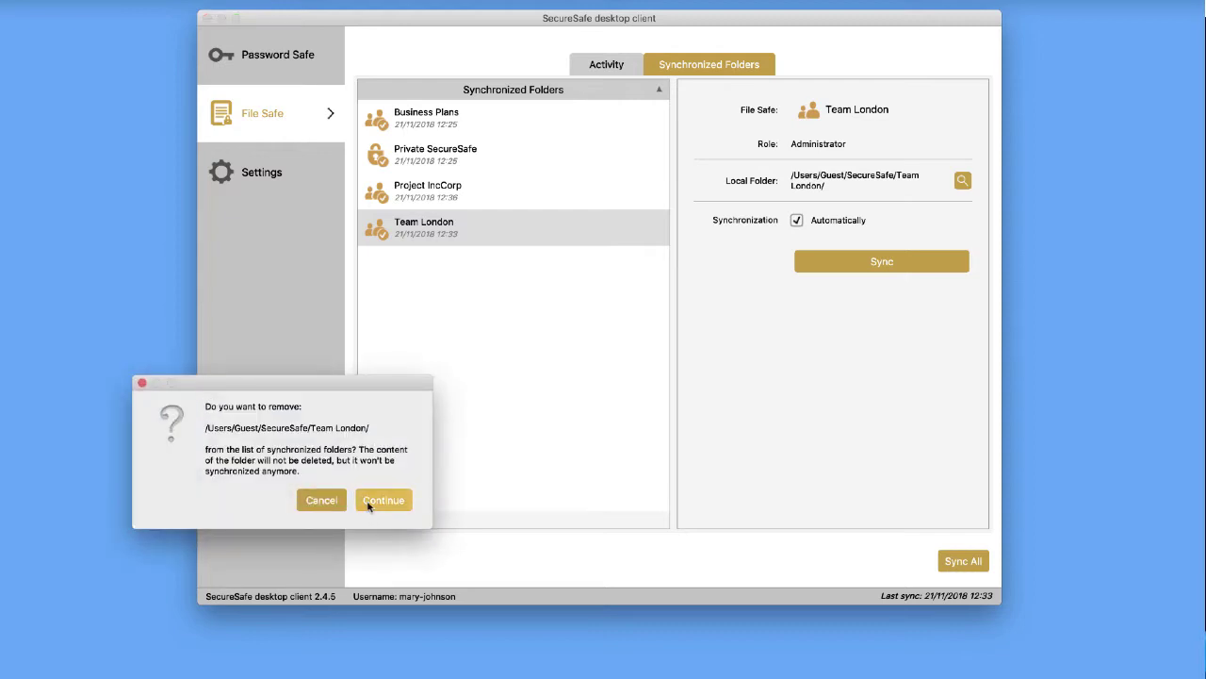
{"action": "left_click", "coordinate": [367, 506]}
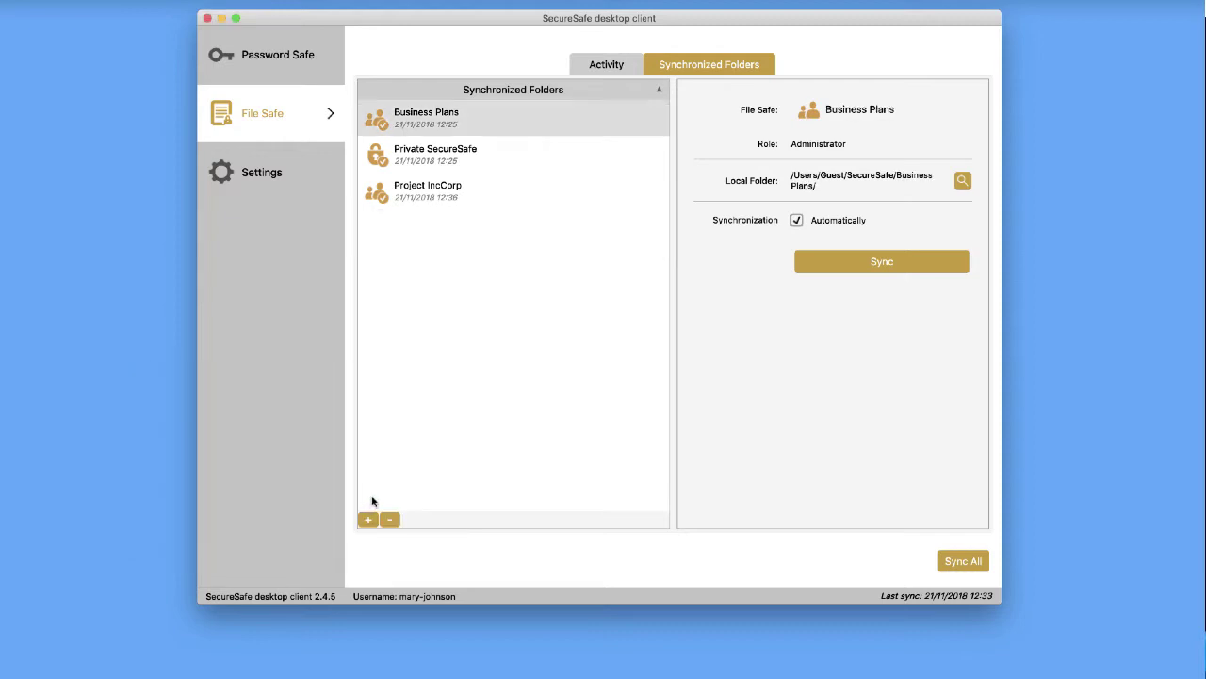
Step: Move the Team London local folder to the Trash in Finder and close the window
{"action": "left_click", "coordinate": [482, 203]}
{"action": "double_click", "coordinate": [482, 203]}
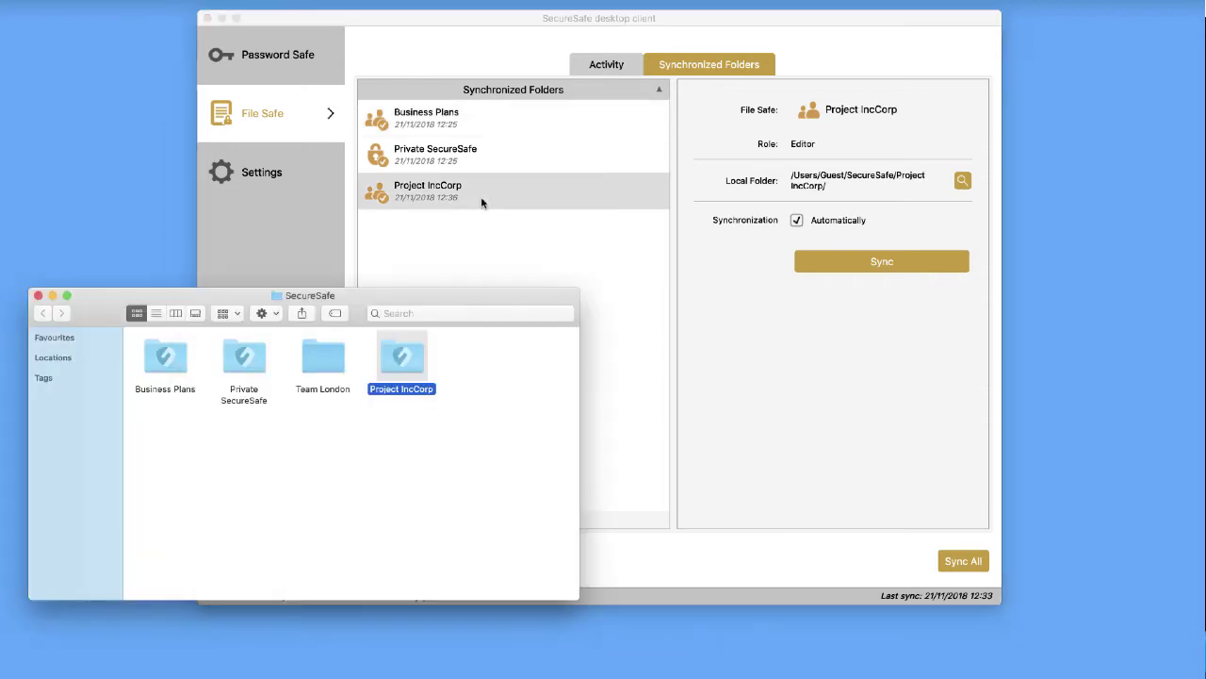
{"action": "right_click", "coordinate": [326, 373]}
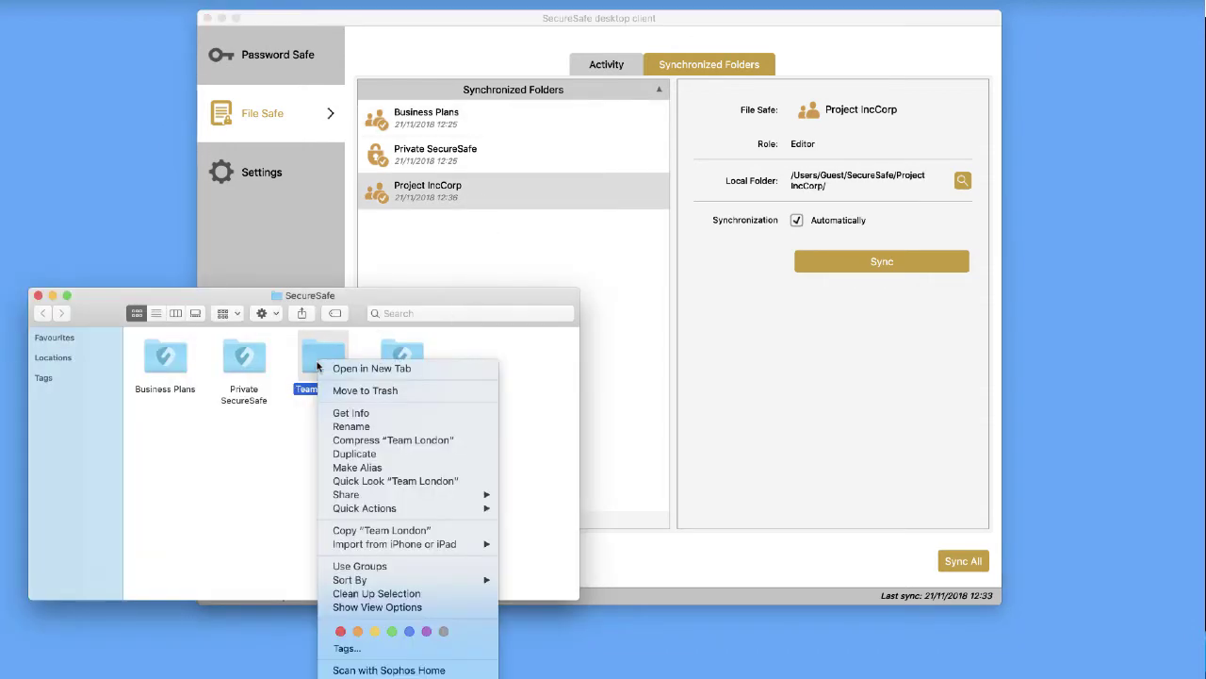
{"action": "left_click", "coordinate": [330, 390]}
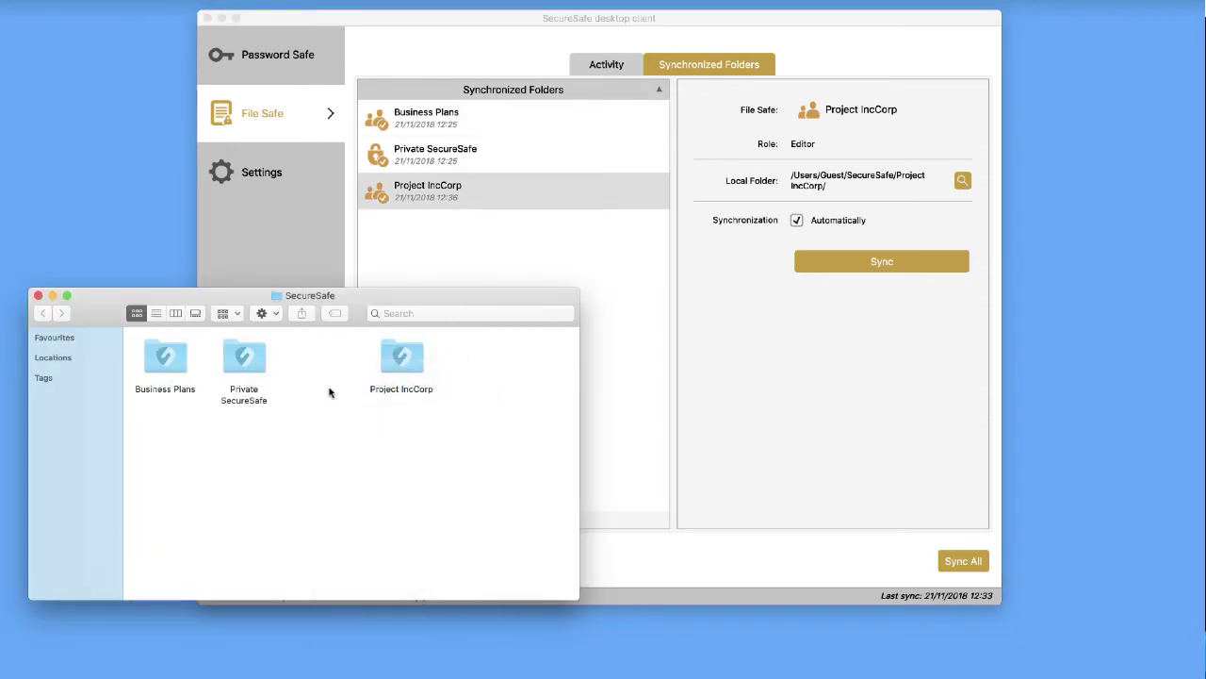
{"action": "left_click", "coordinate": [38, 295]}
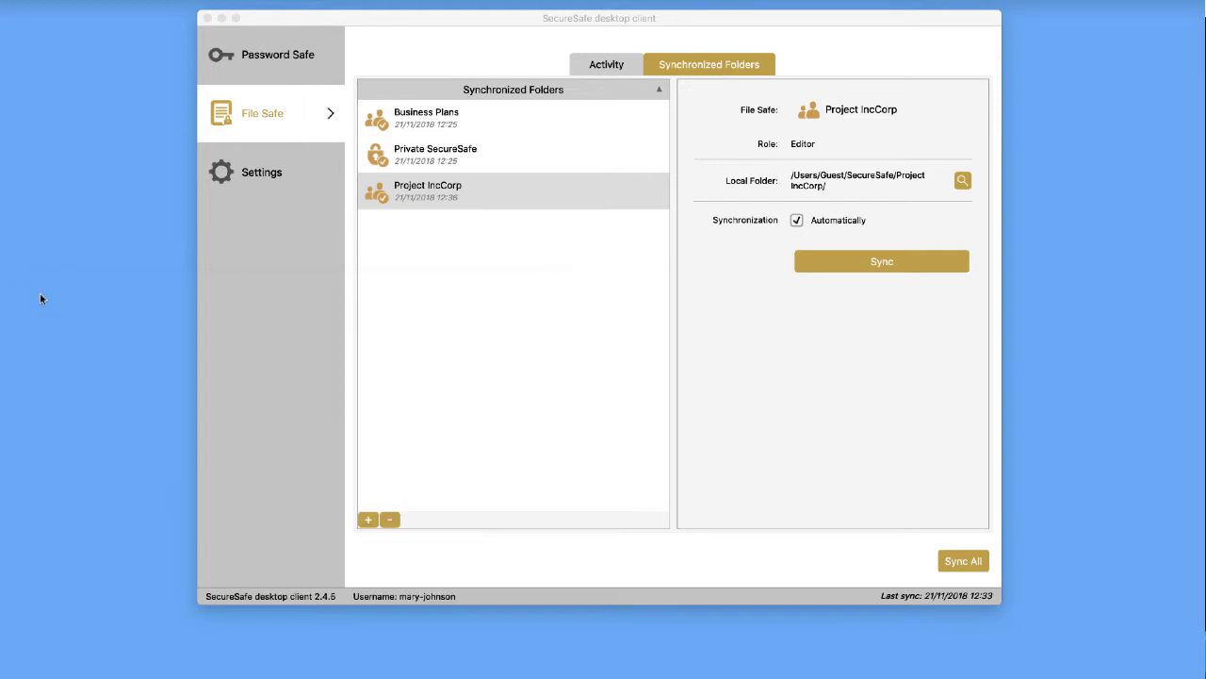
Step: Check the Activity log and view Opportunities.xlsx in its local Sales folder
{"action": "left_click", "coordinate": [585, 68]}
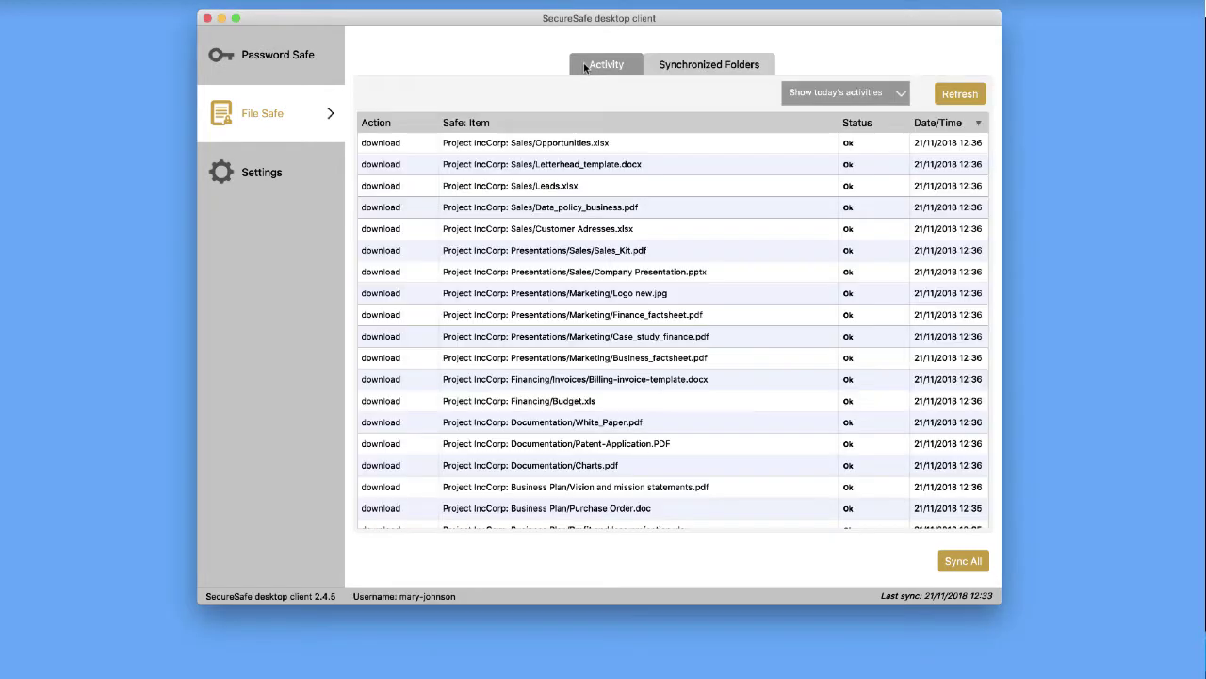
{"action": "double_click", "coordinate": [575, 143]}
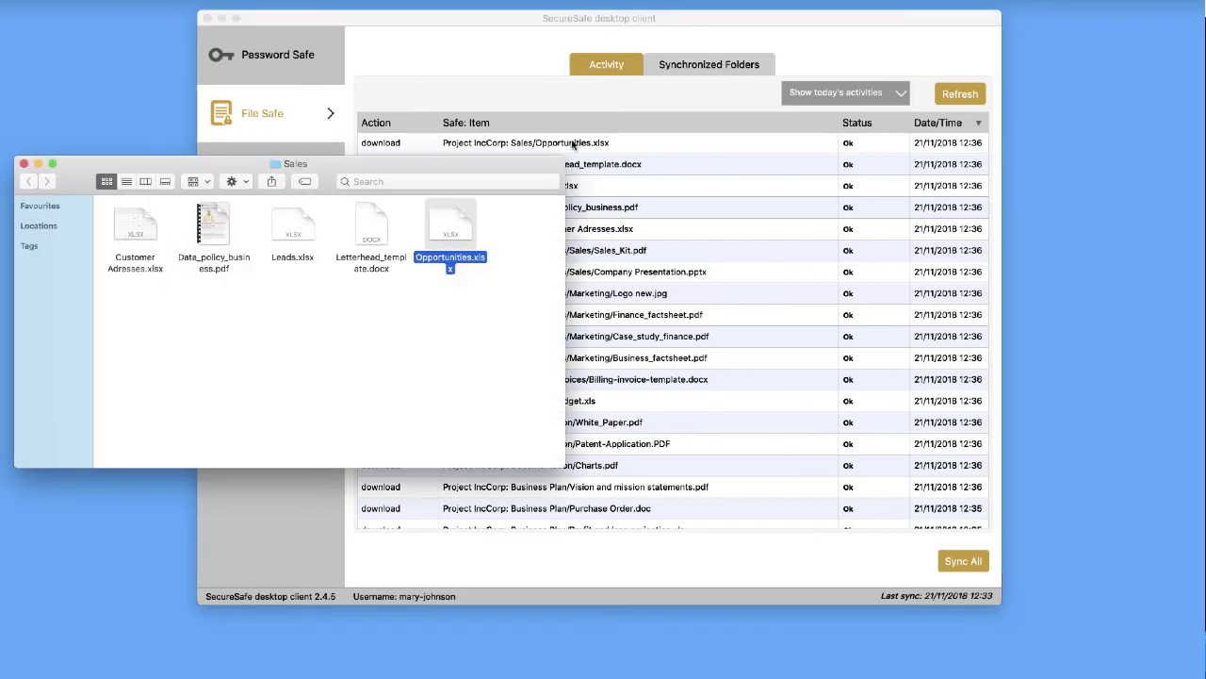
{"action": "left_click", "coordinate": [24, 164]}
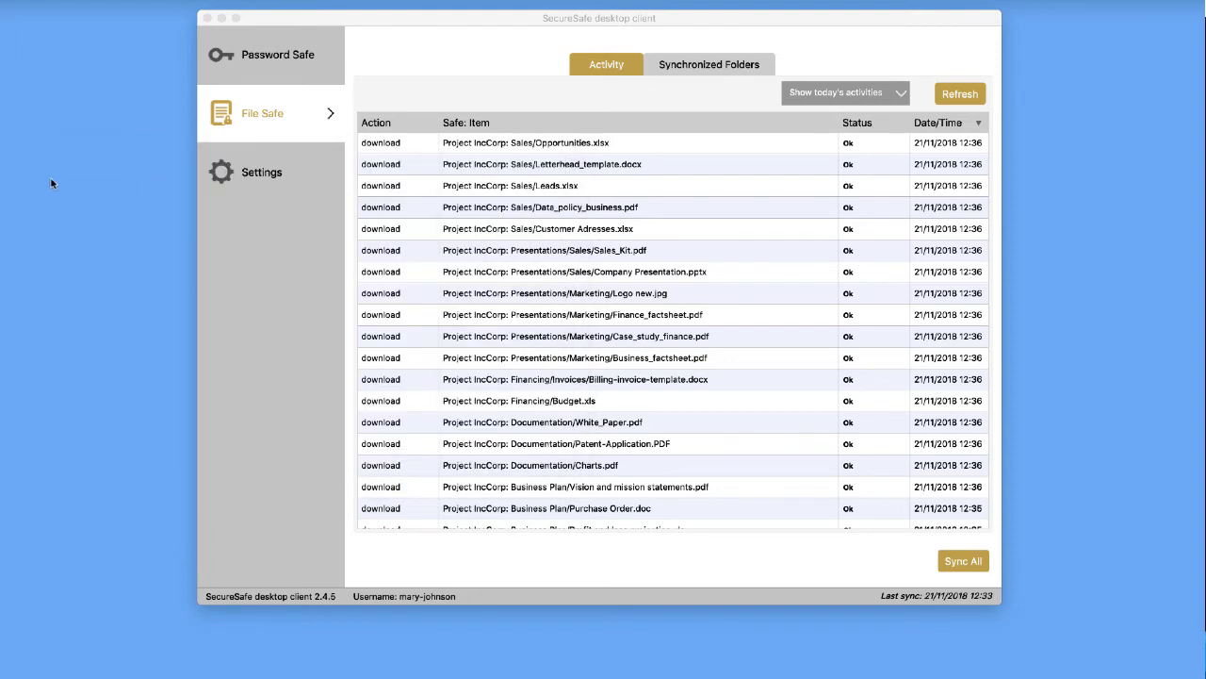
Step: Set the Settings sliders to 20-minute sync frequency and 5-minute Password Safe lock
{"action": "left_click", "coordinate": [251, 174]}
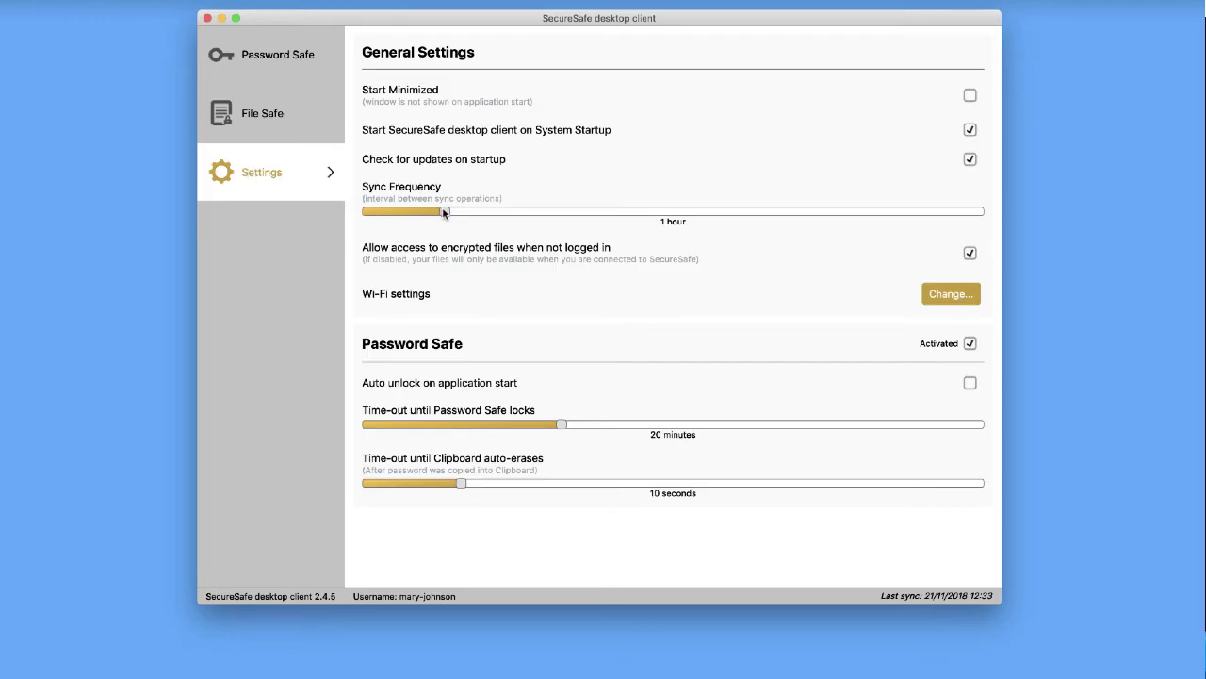
{"action": "left_click_drag", "start_coordinate": [445, 213], "coordinate": [395, 213]}
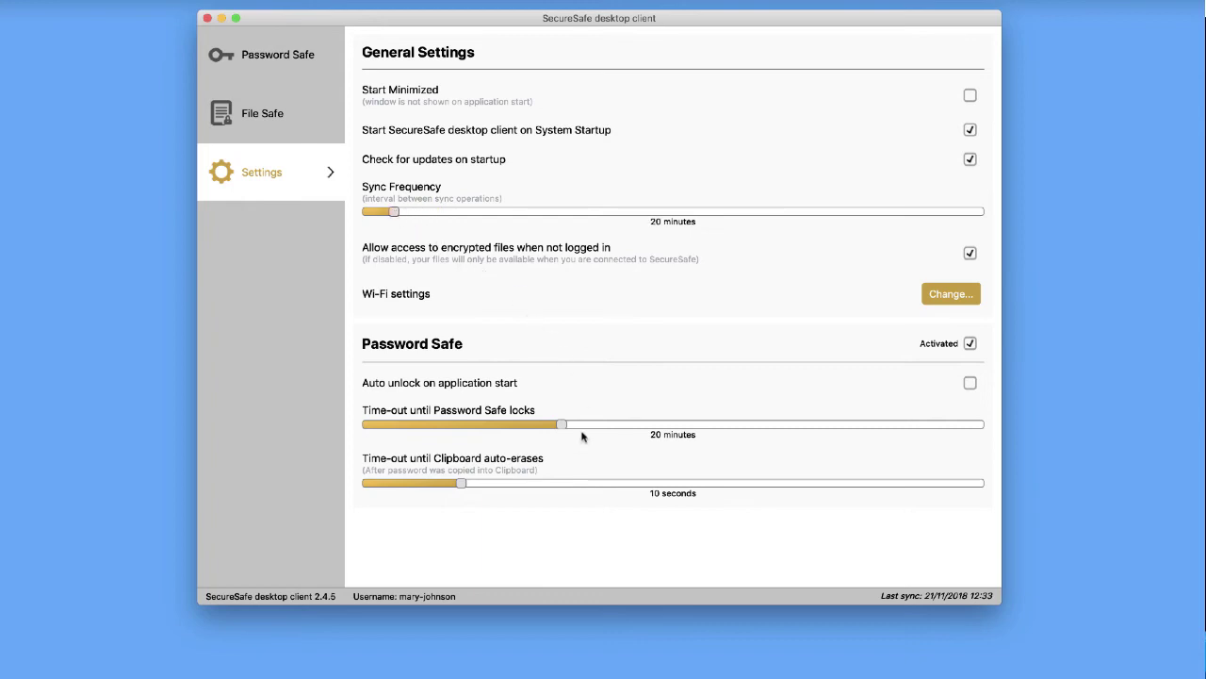
{"action": "left_click_drag", "start_coordinate": [561, 426], "coordinate": [510, 426]}
{"action": "left_click_drag", "start_coordinate": [478, 431], "coordinate": [408, 414]}
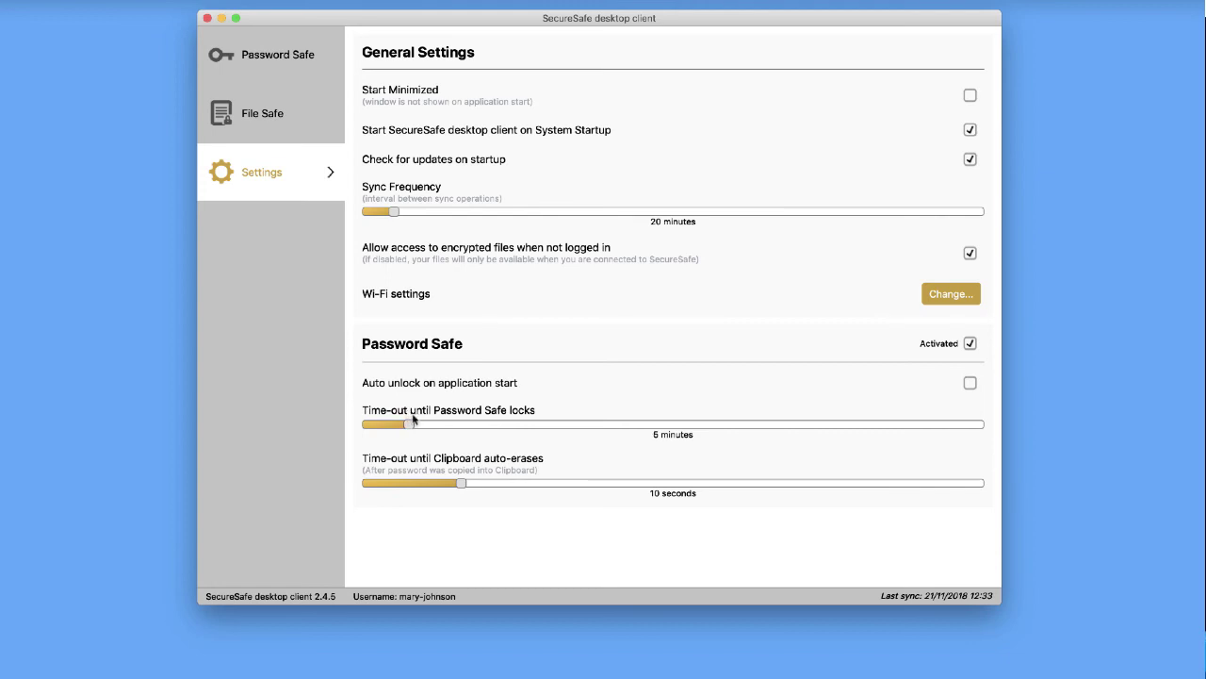